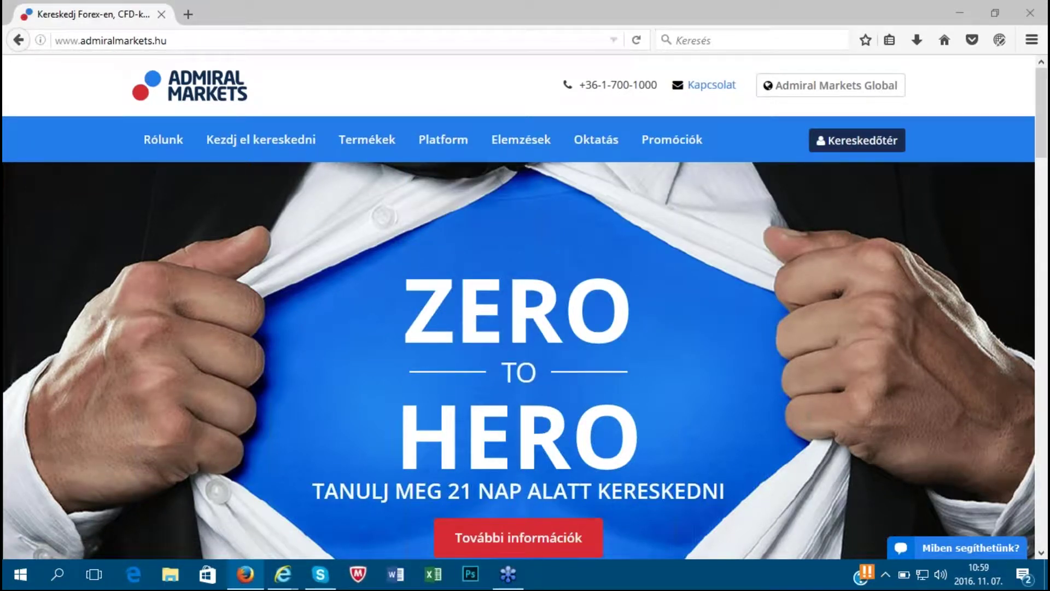
# - Open the MT4 Supreme Edition page from the Platform menu and scroll to its free download offer
pyautogui.moveTo(452, 141)
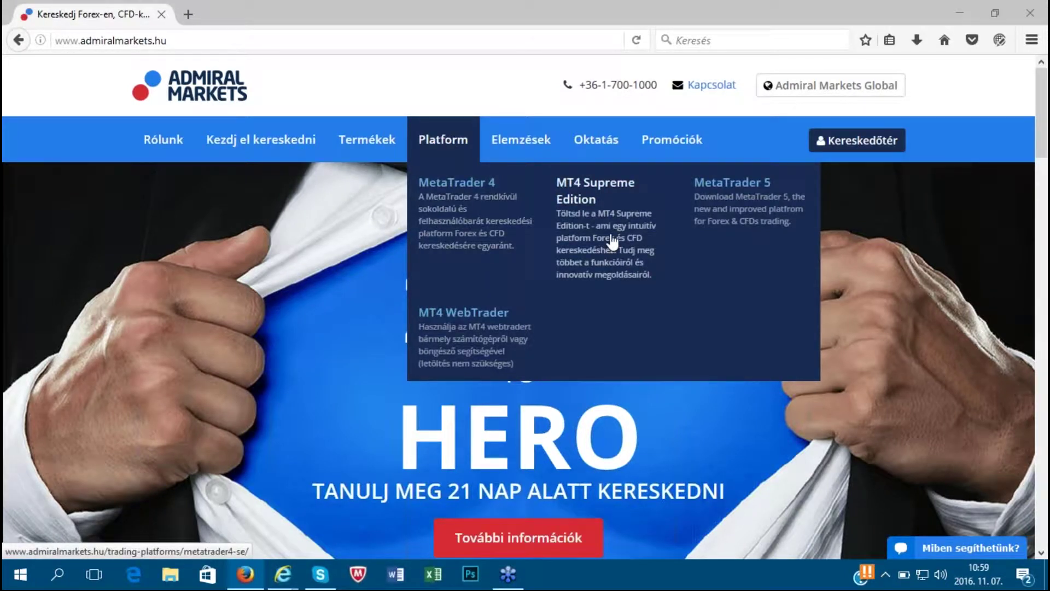
pyautogui.click(612, 241)
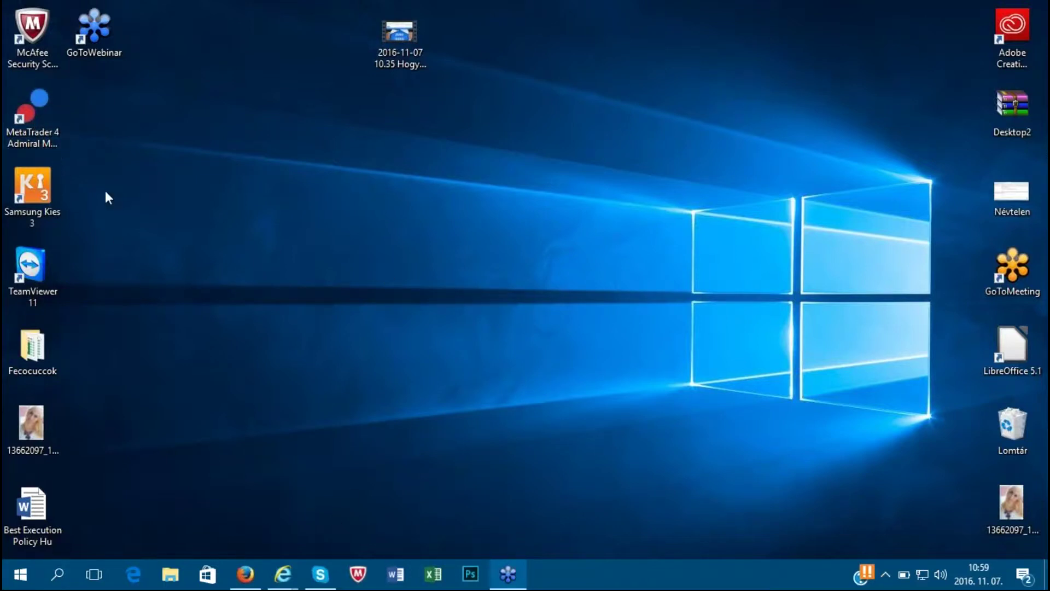
pyautogui.moveTo(244, 574)
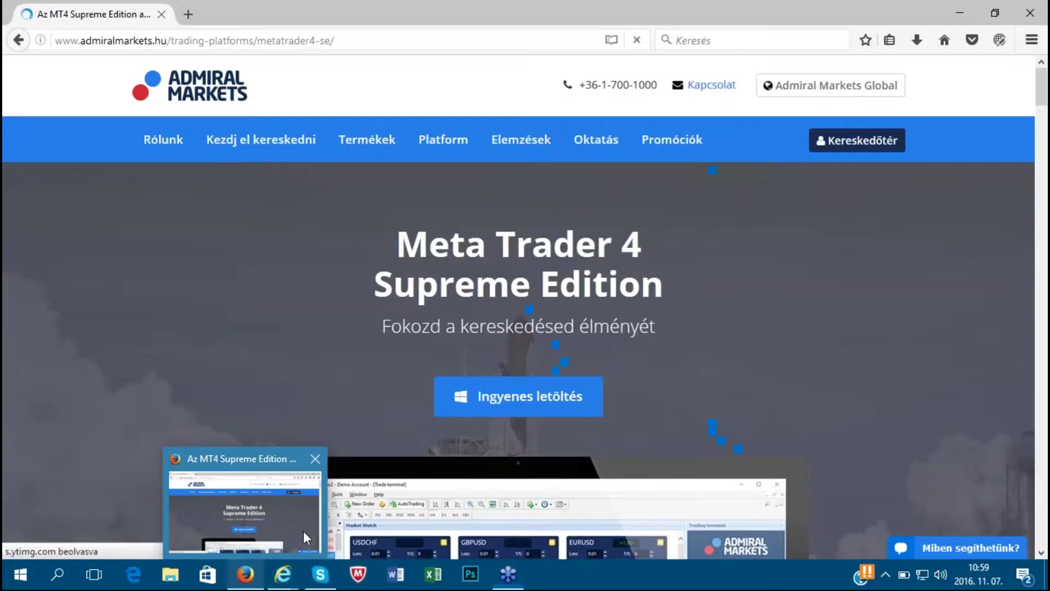
pyautogui.click(305, 537)
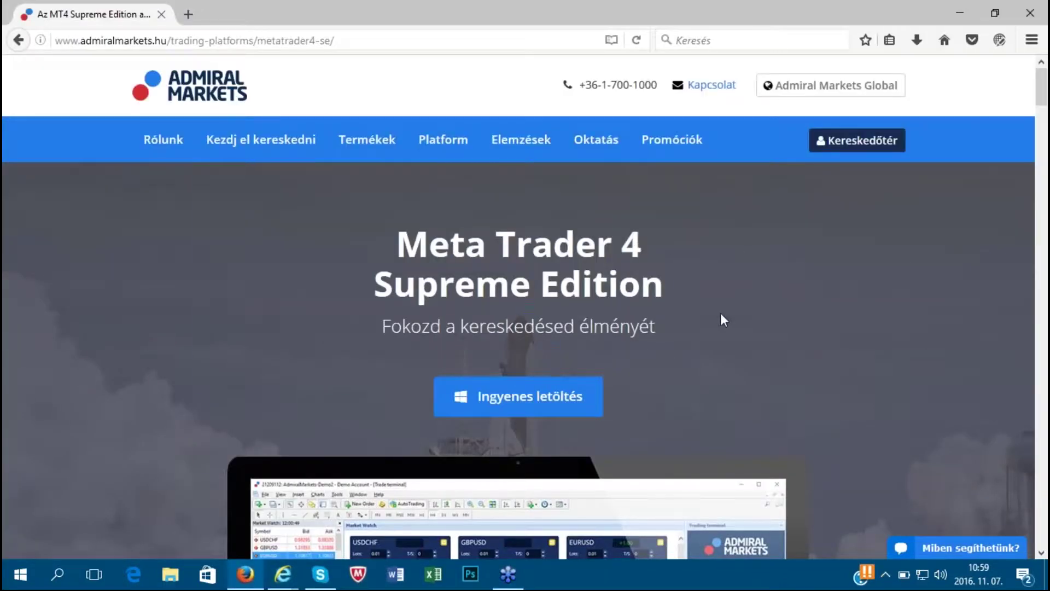
pyautogui.scroll(-3, 822, 386)
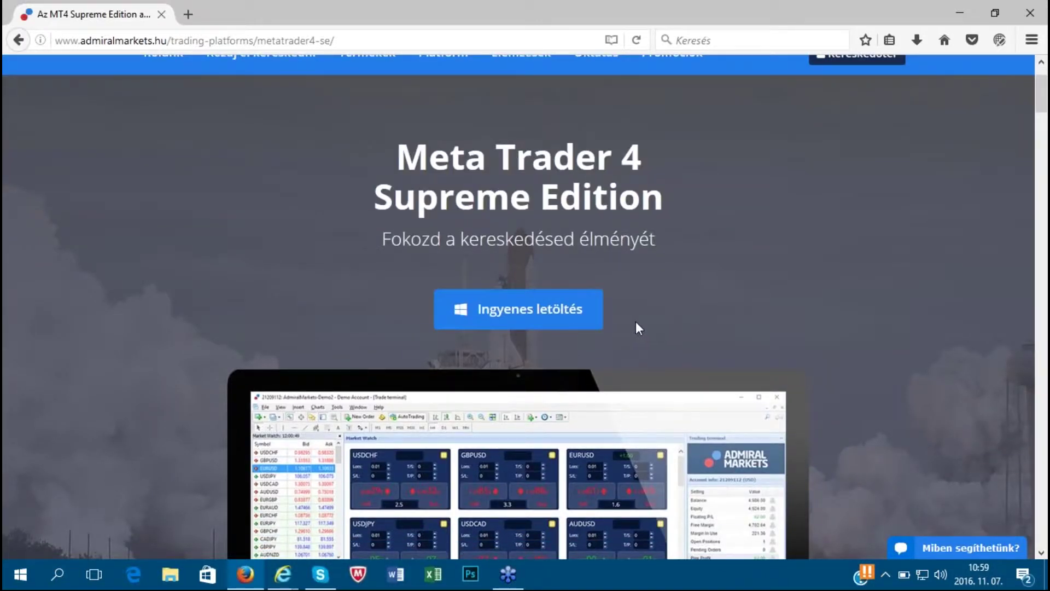
# - Start the free download and enter the first name, surname and e-mail address in the registration form
pyautogui.click(513, 319)
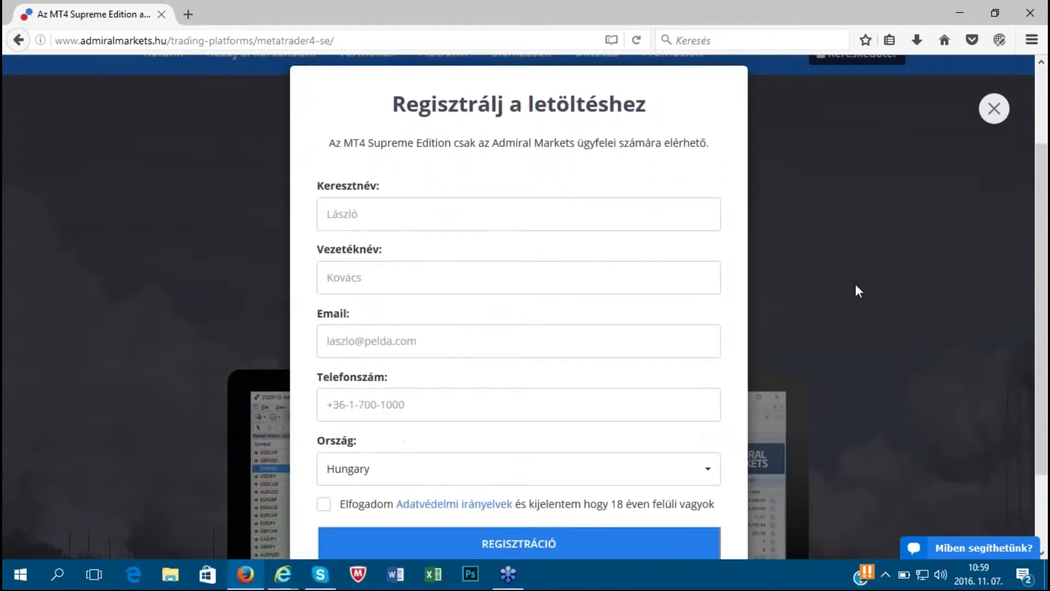
pyautogui.click(370, 187)
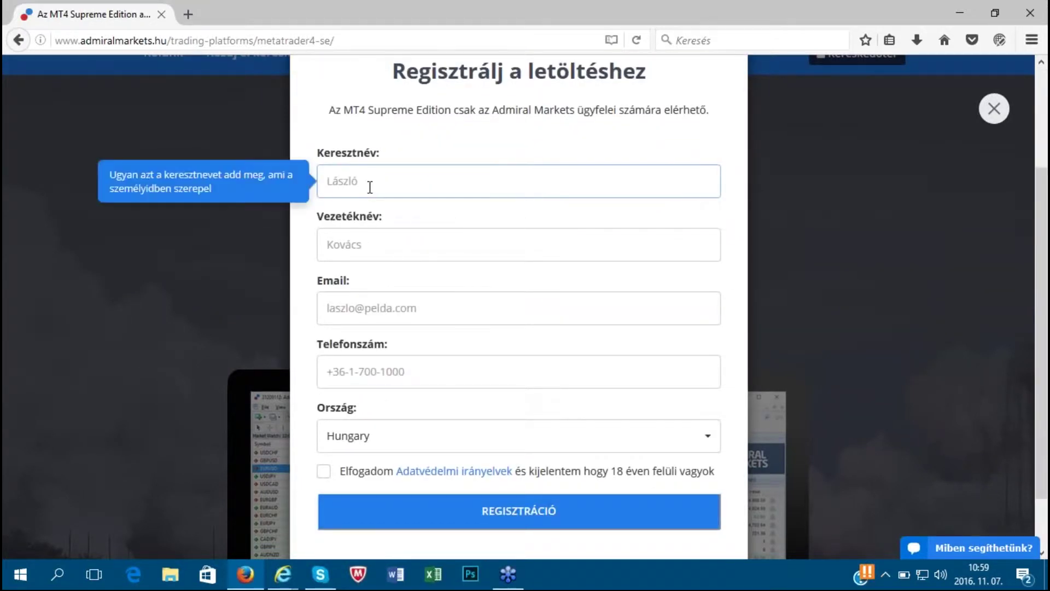
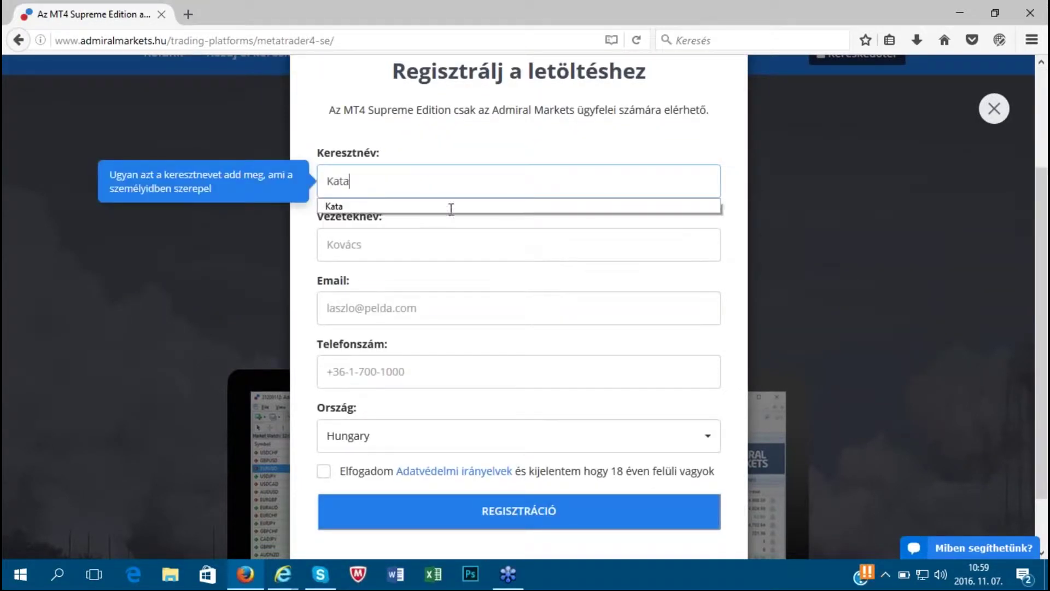
pyautogui.click(398, 250)
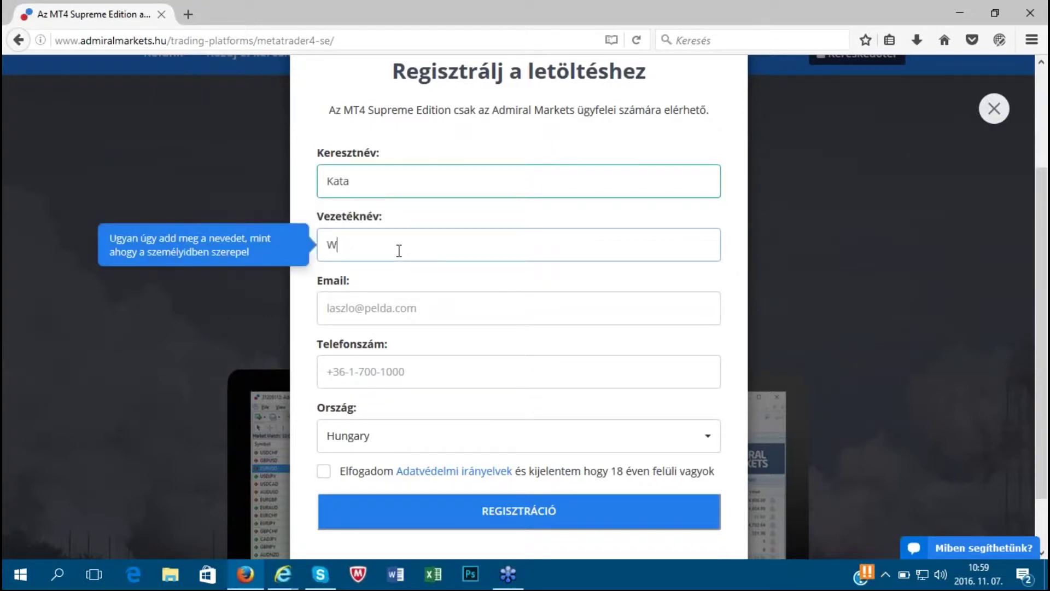
pyautogui.click(431, 310)
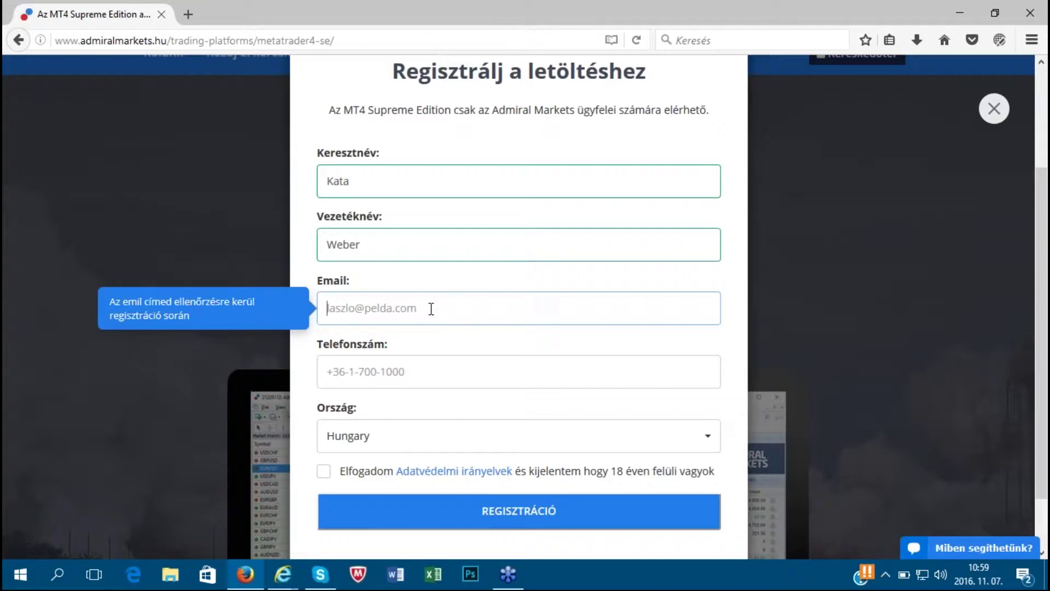
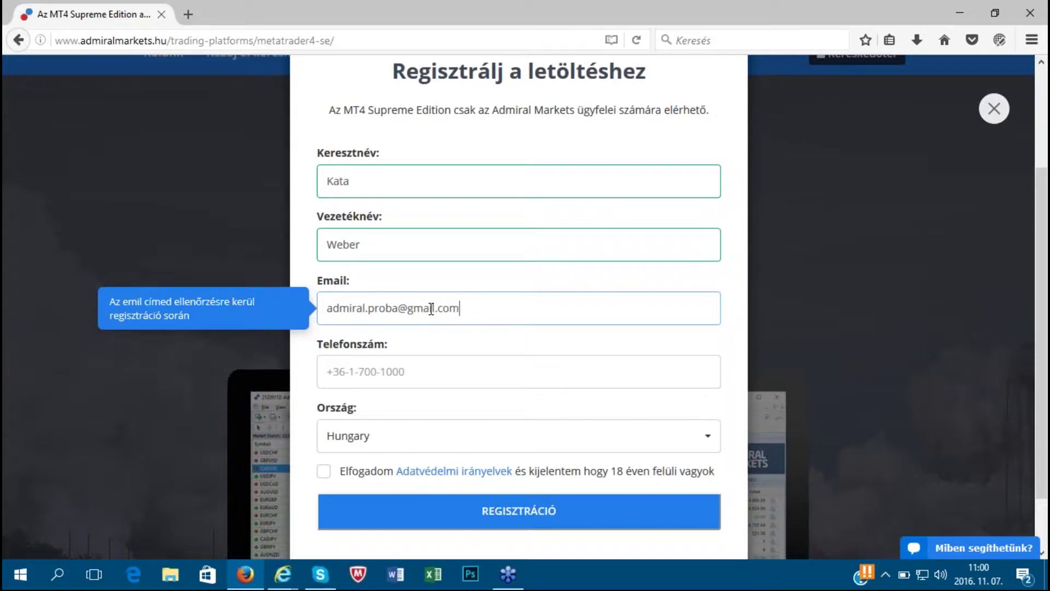
# - Enter the phone number with country code and accept the privacy policy and over-18 declaration
pyautogui.click(414, 373)
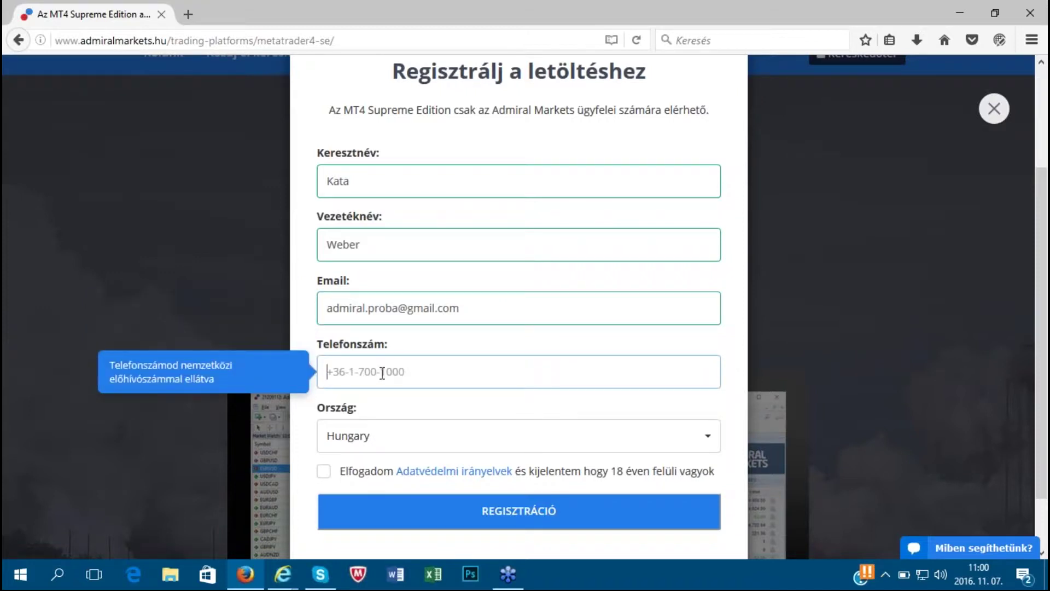
pyautogui.click(415, 374)
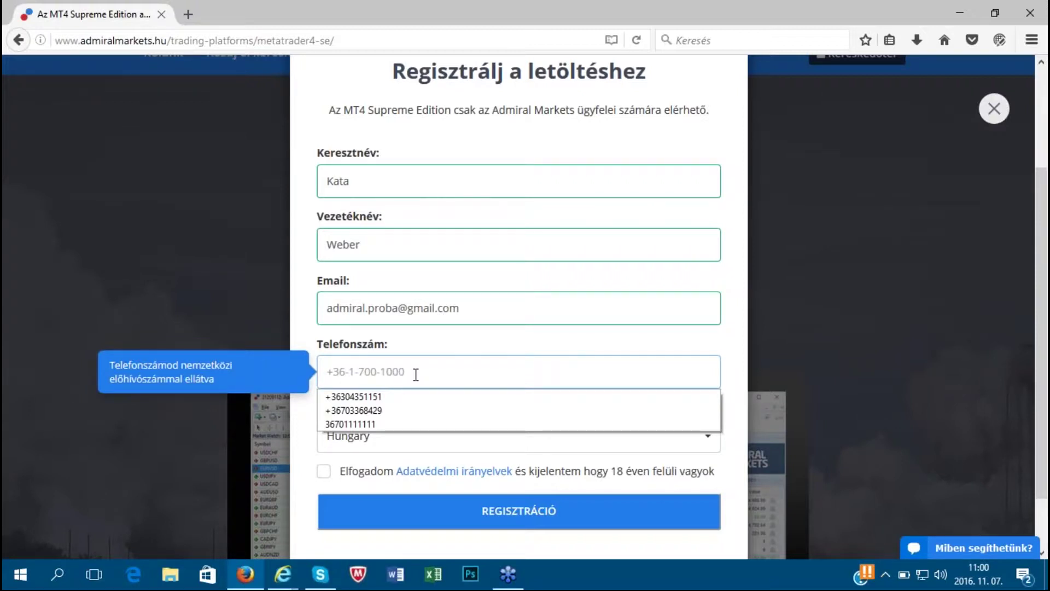
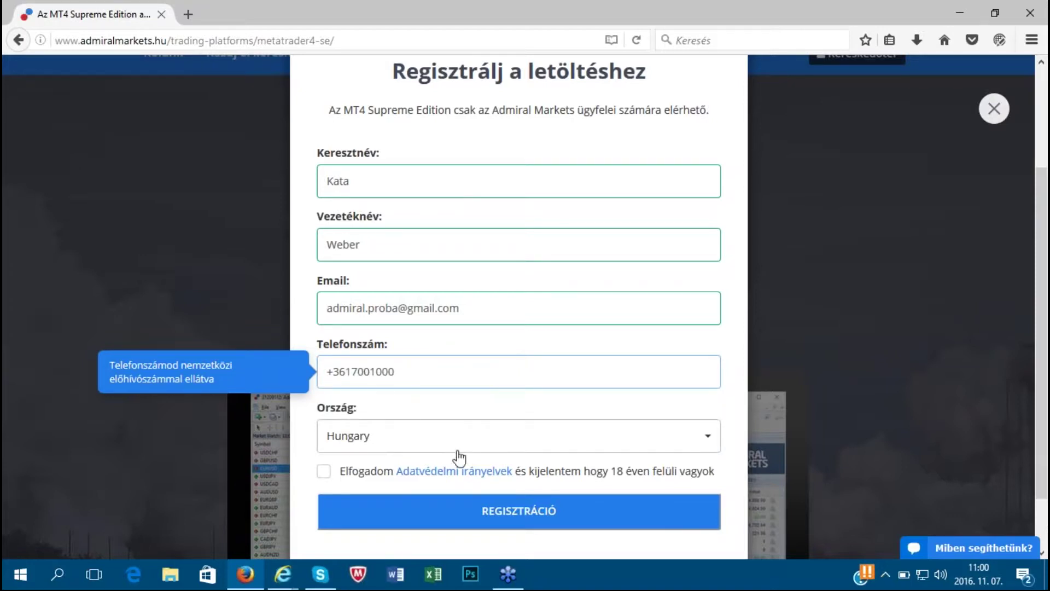
pyautogui.click(390, 411)
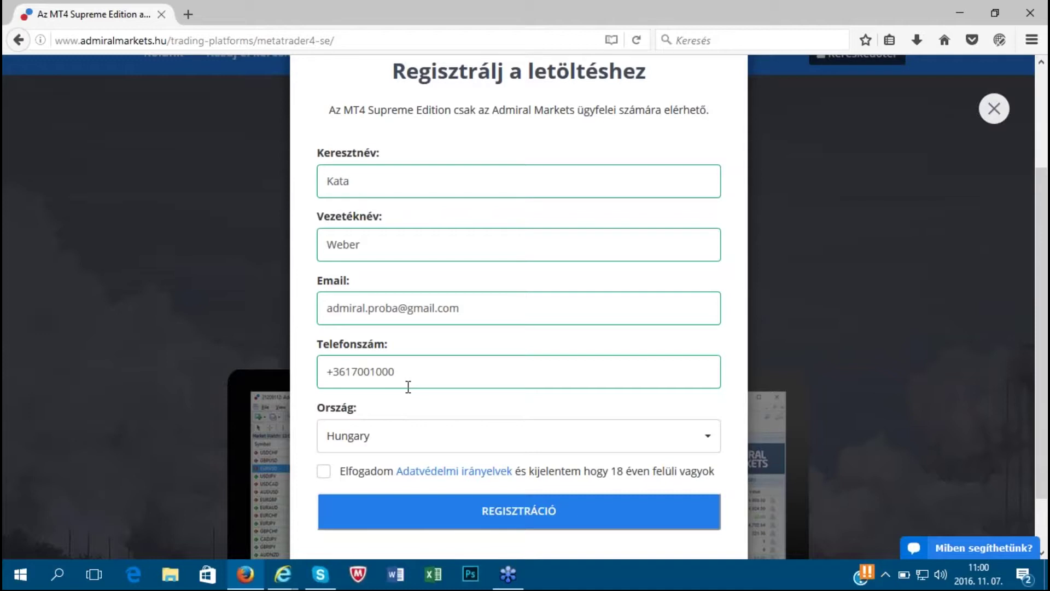
pyautogui.click(324, 471)
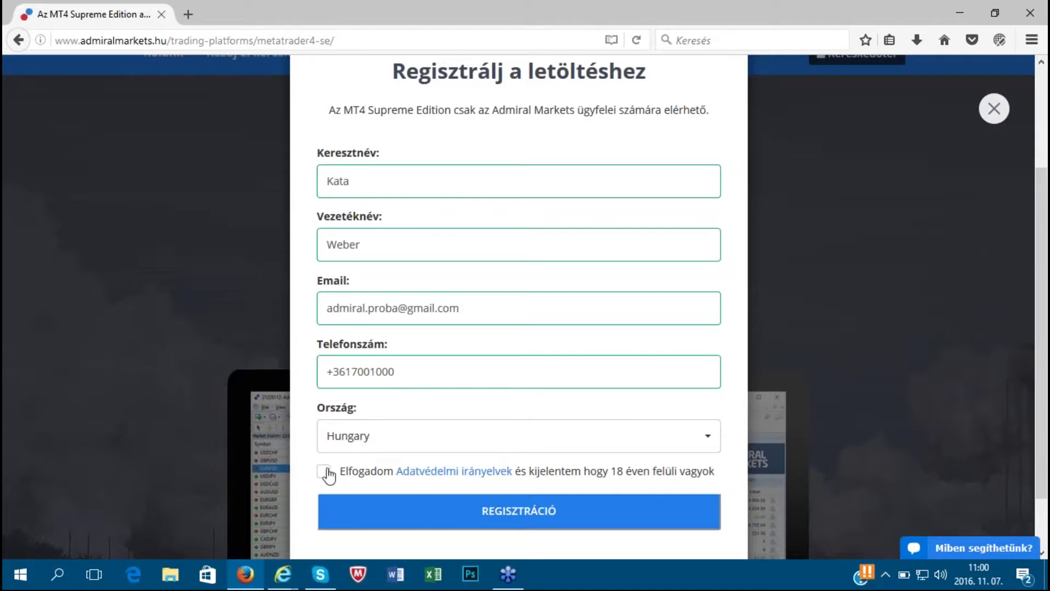
# - Submit the registration and save AdmiralMarketsMT4SE.zip to the computer
pyautogui.click(510, 515)
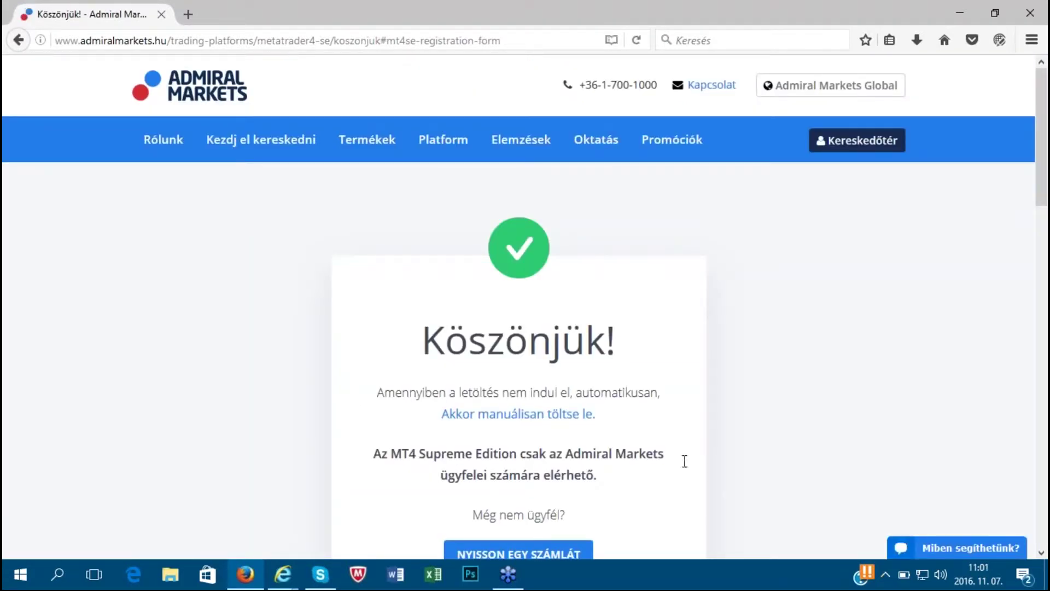
pyautogui.scroll(-3, 722, 419)
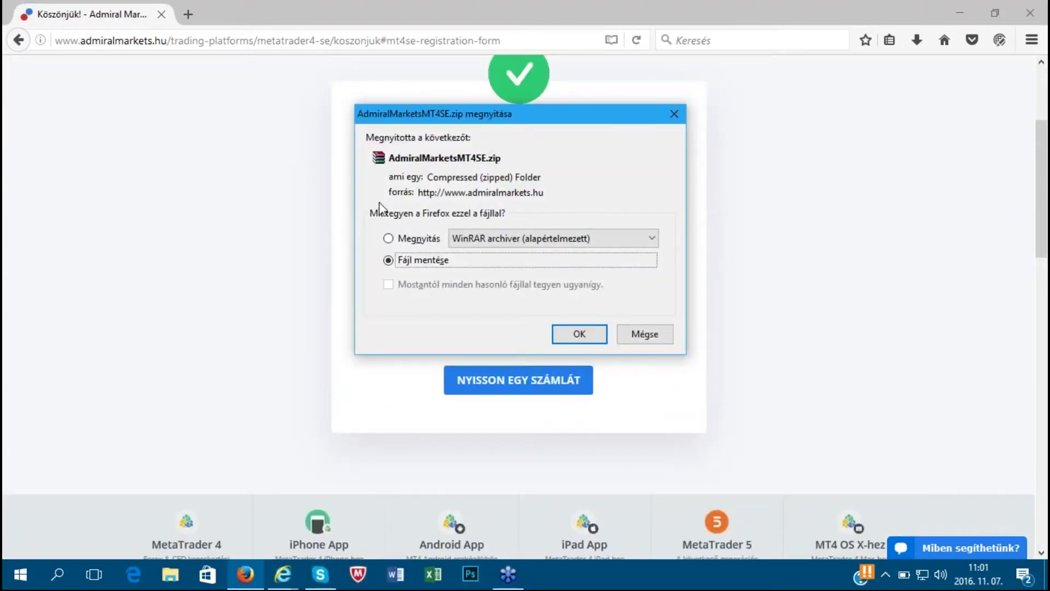
pyautogui.click(578, 333)
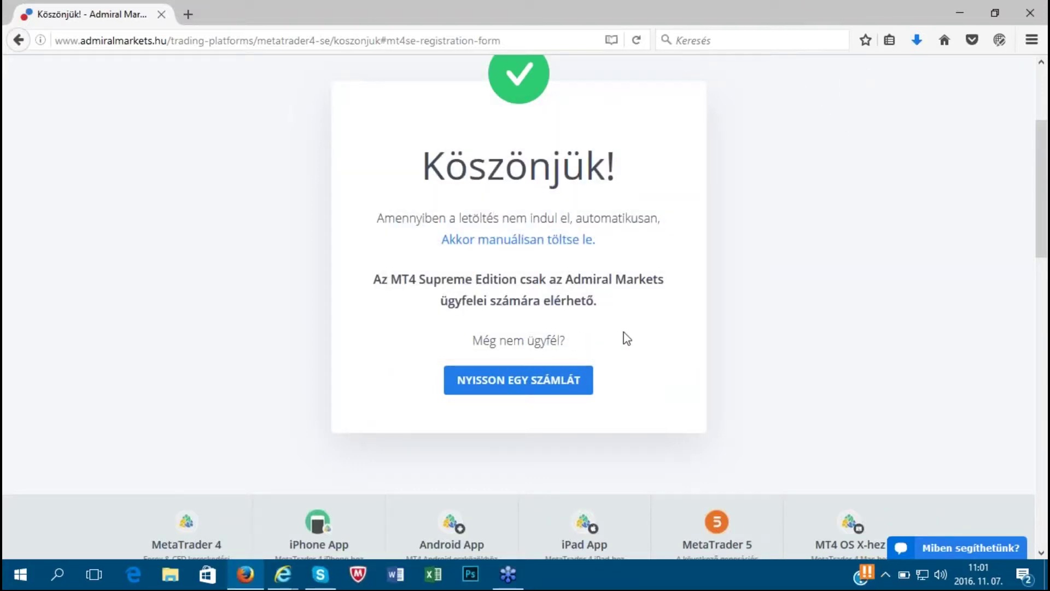
# - Open AdmiralMarketsMT4SE(1).zip from the downloads list in WinRAR and run Admiral-MT4-Apps.exe
pyautogui.click(917, 42)
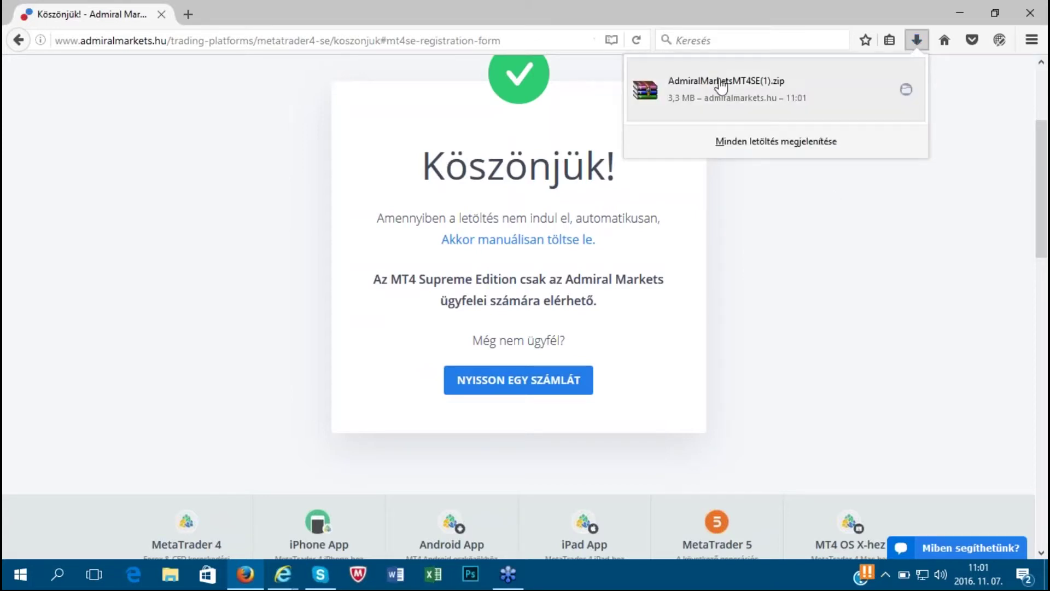
pyautogui.click(720, 85)
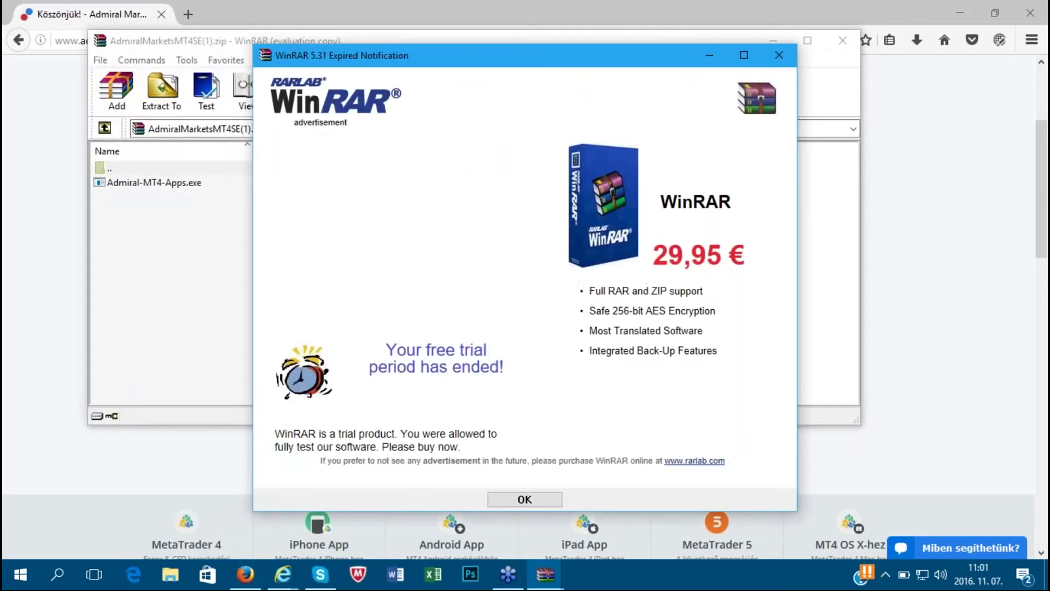
pyautogui.click(779, 55)
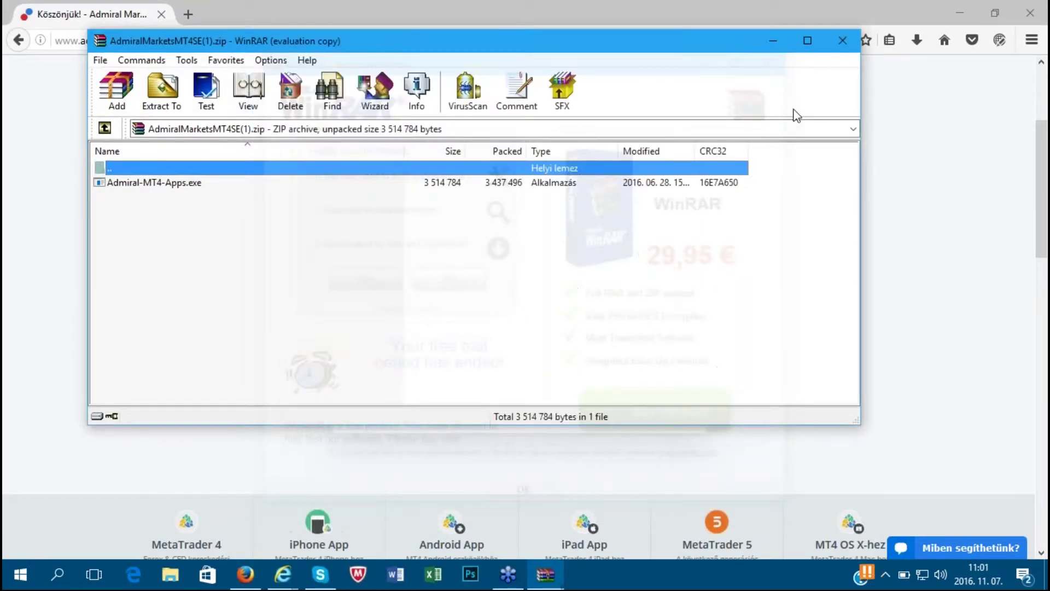
pyautogui.click(184, 186)
pyautogui.rightClick(185, 186)
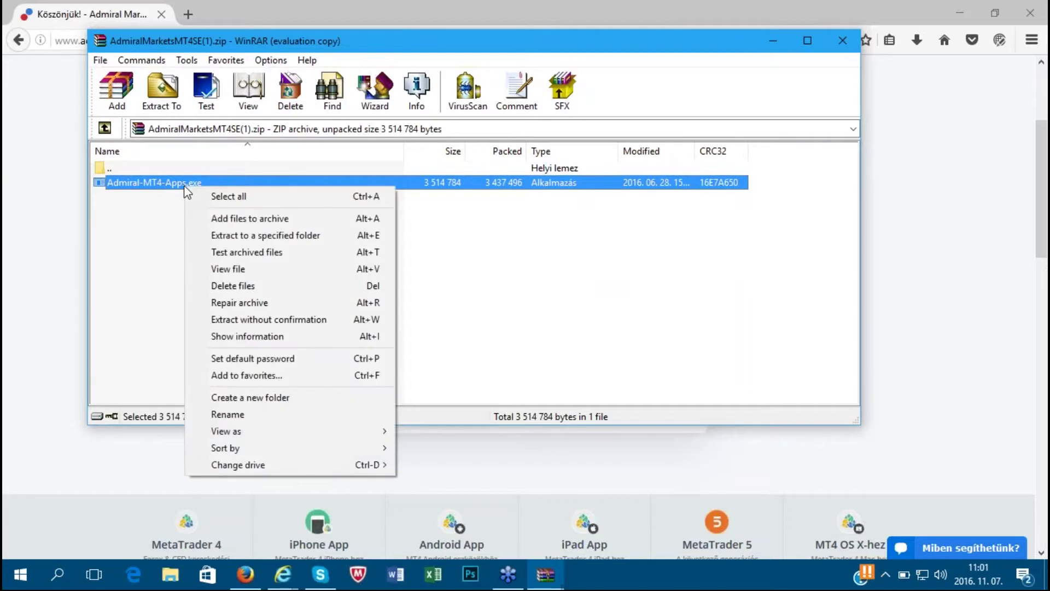
pyautogui.click(140, 202)
pyautogui.doubleClick(163, 185)
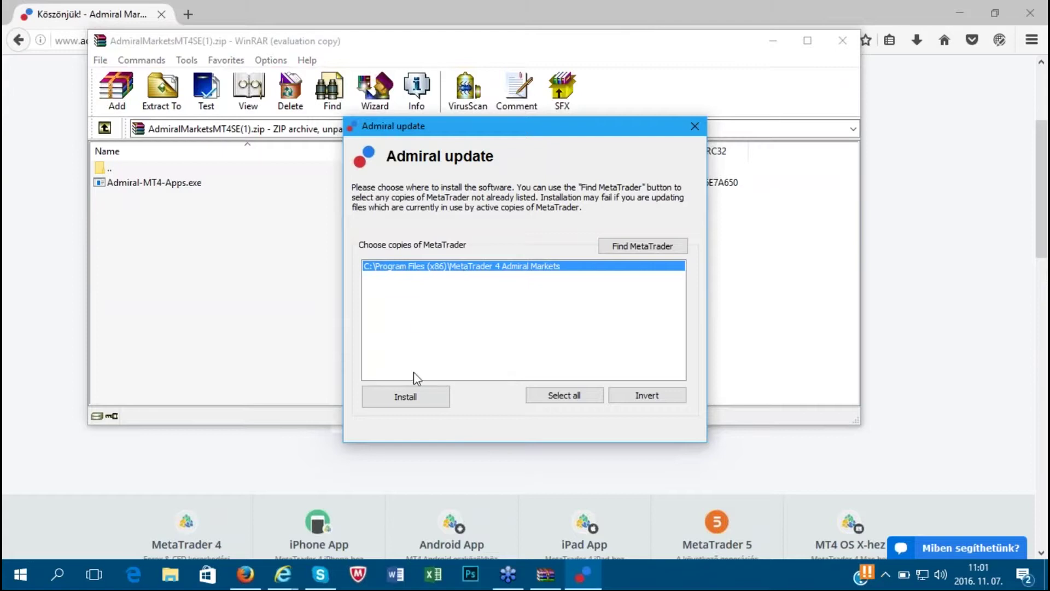
# - Install the add-on into MetaTrader 4 Admiral Markets with DLL imports allowed, update the archive, close WinRAR
pyautogui.click(416, 400)
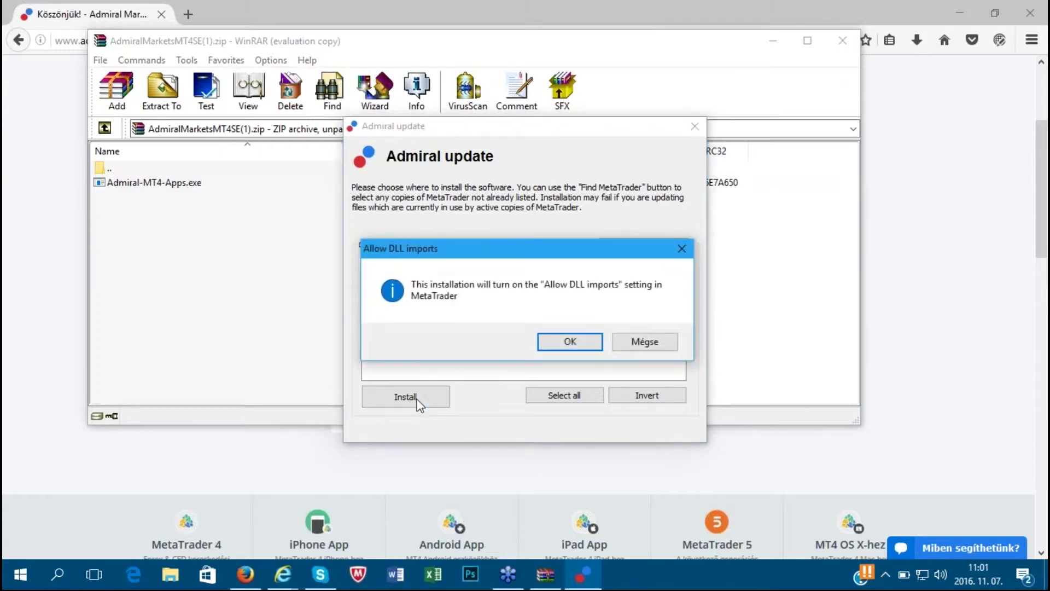
pyautogui.click(584, 345)
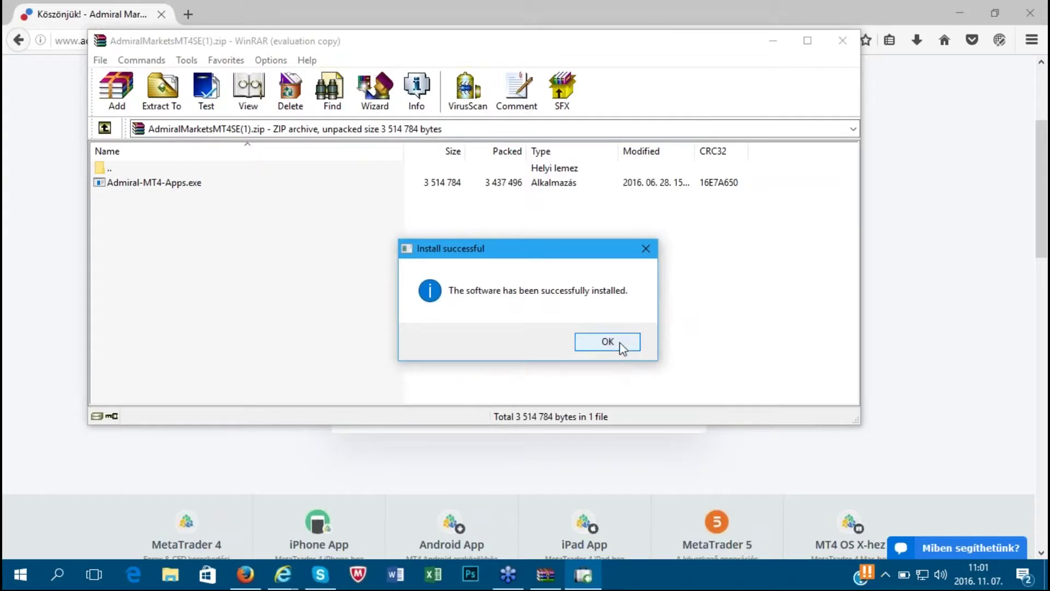
pyautogui.click(621, 345)
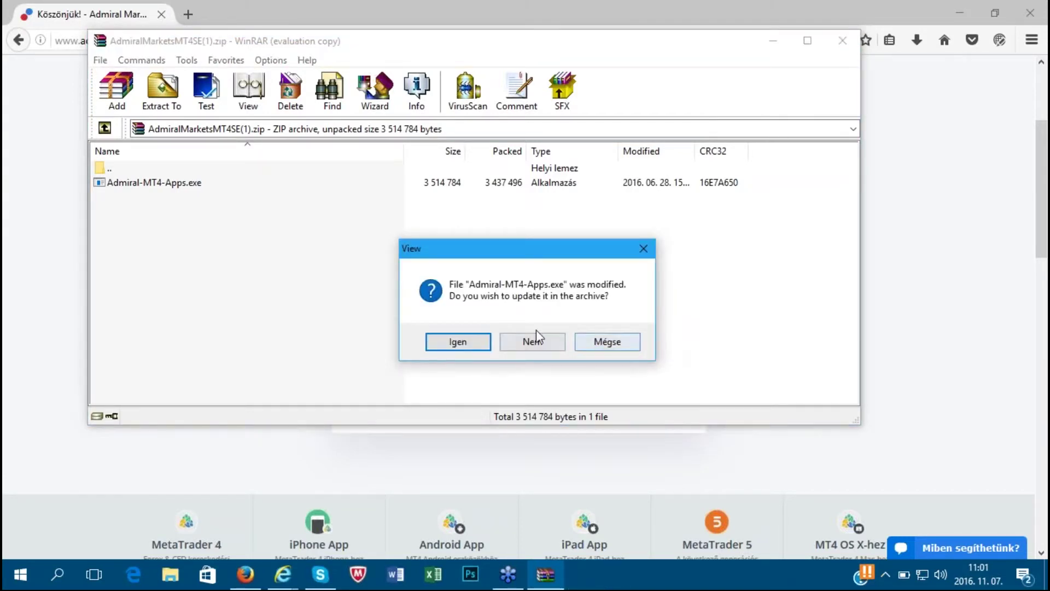
pyautogui.click(467, 345)
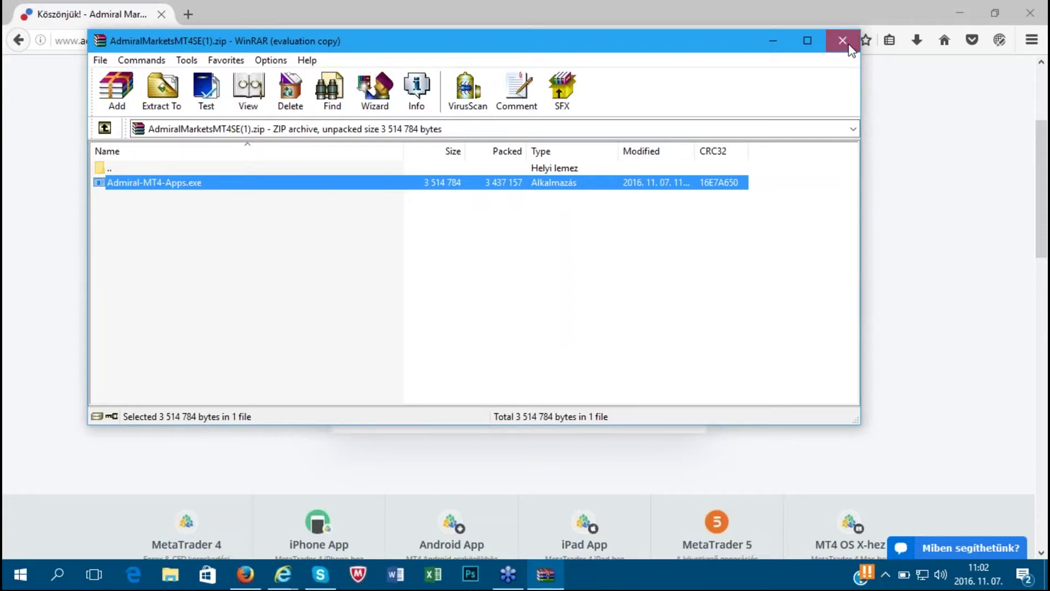
pyautogui.click(843, 41)
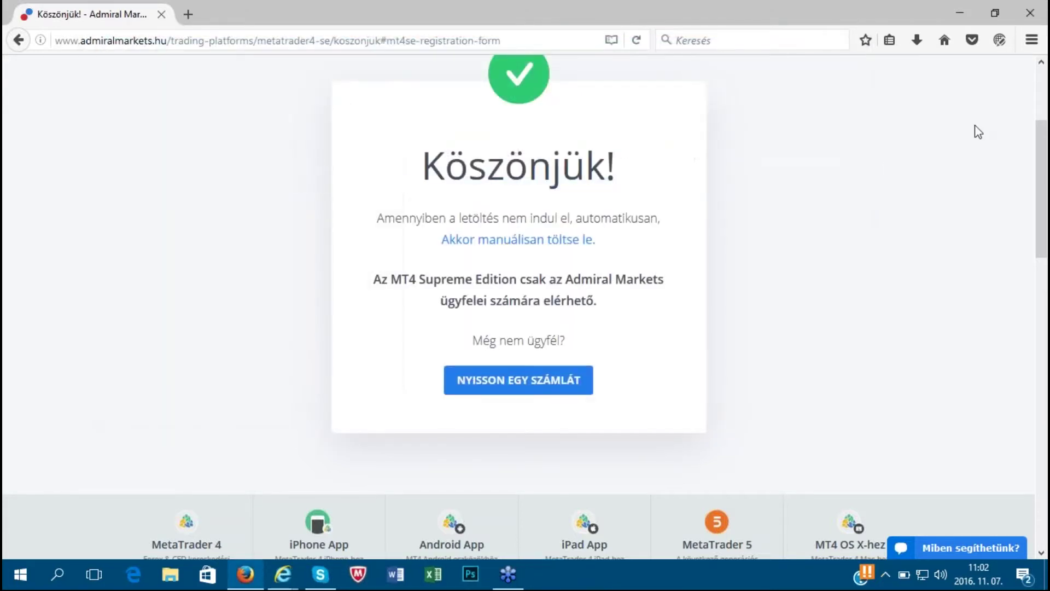
# - Close Firefox and launch MetaTrader 4 Admiral Markets from its desktop shortcut
pyautogui.click(1030, 17)
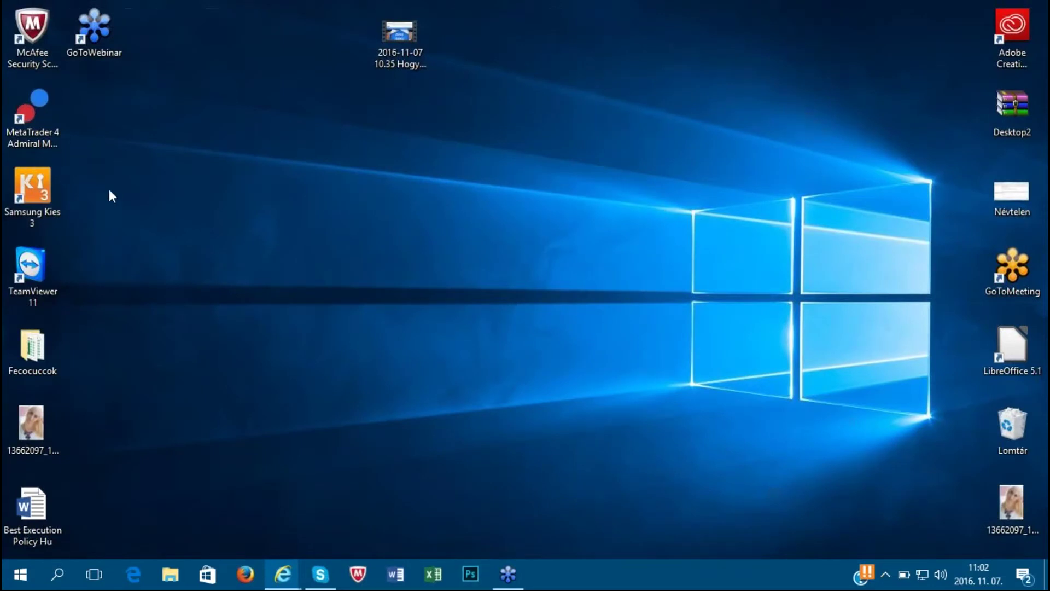
pyautogui.click(31, 125)
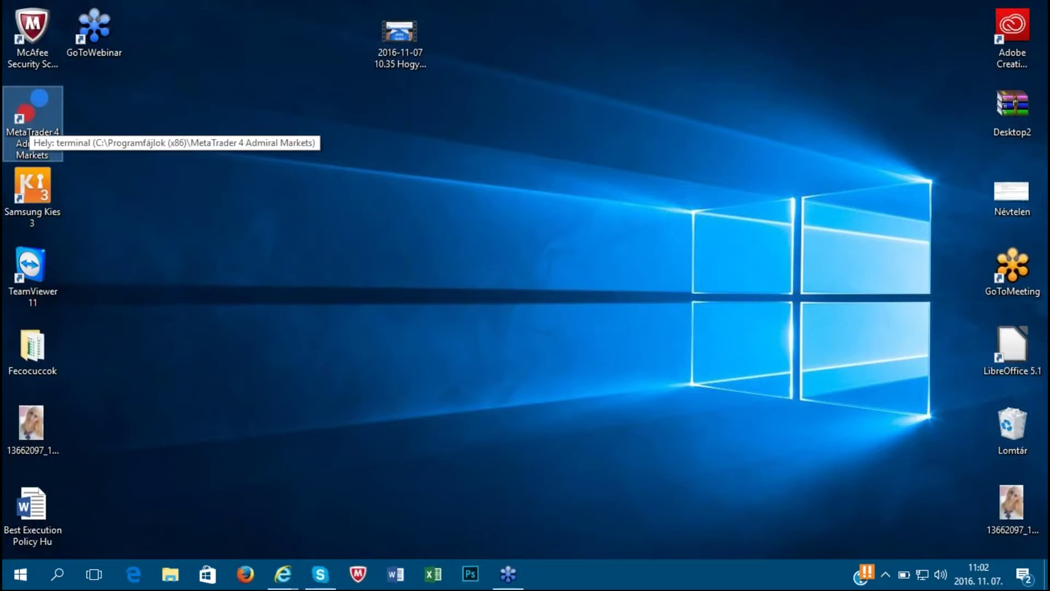
pyautogui.press('Return')
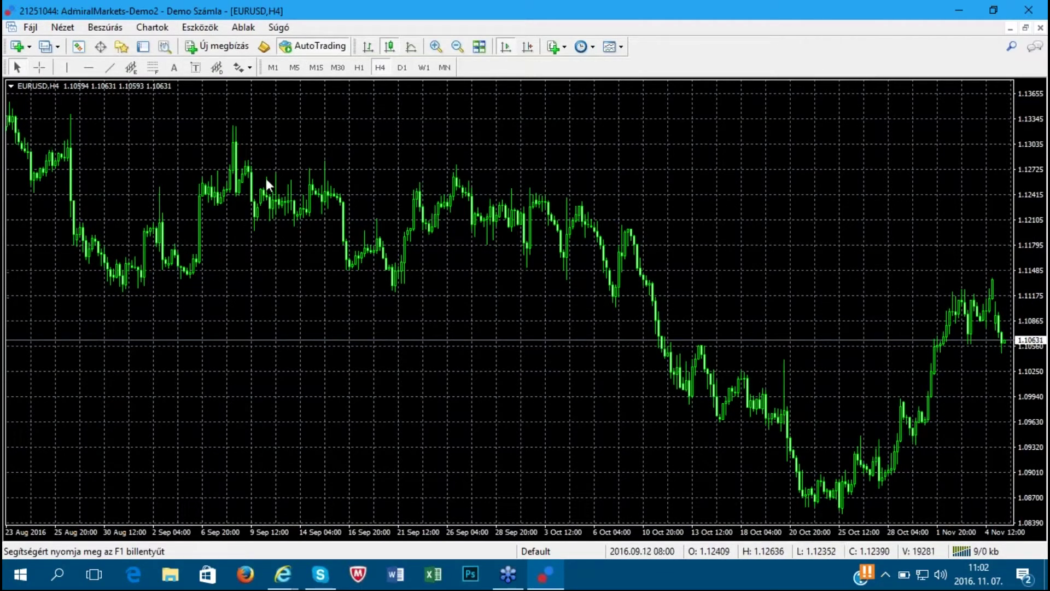
# - Show the Navigator and expand Indikátorok and Expertek to list the Admiral indicators and experts
pyautogui.click(122, 47)
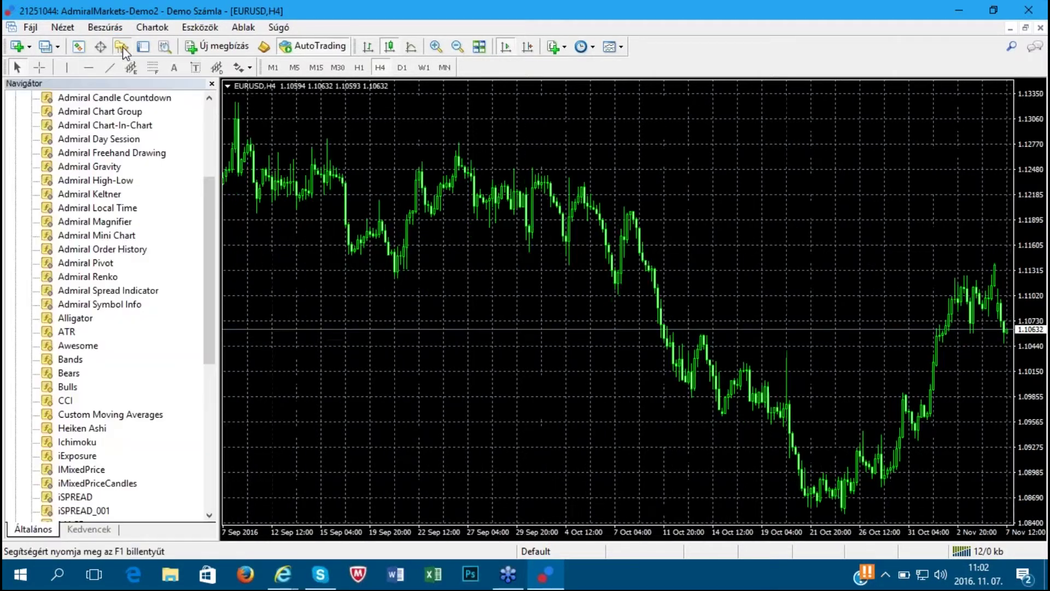
pyautogui.scroll(4, 206, 133)
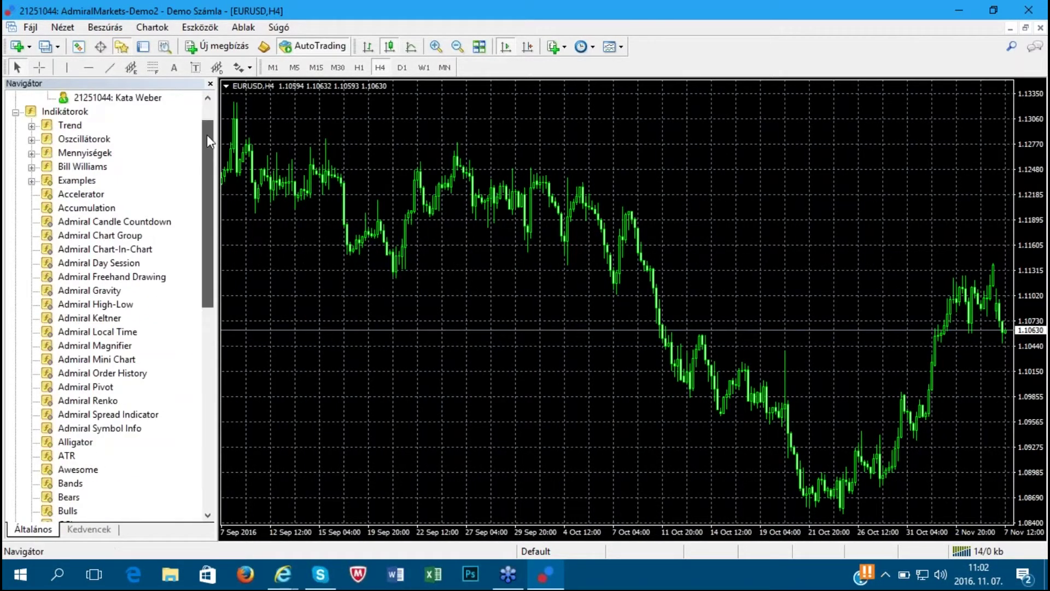
pyautogui.click(15, 154)
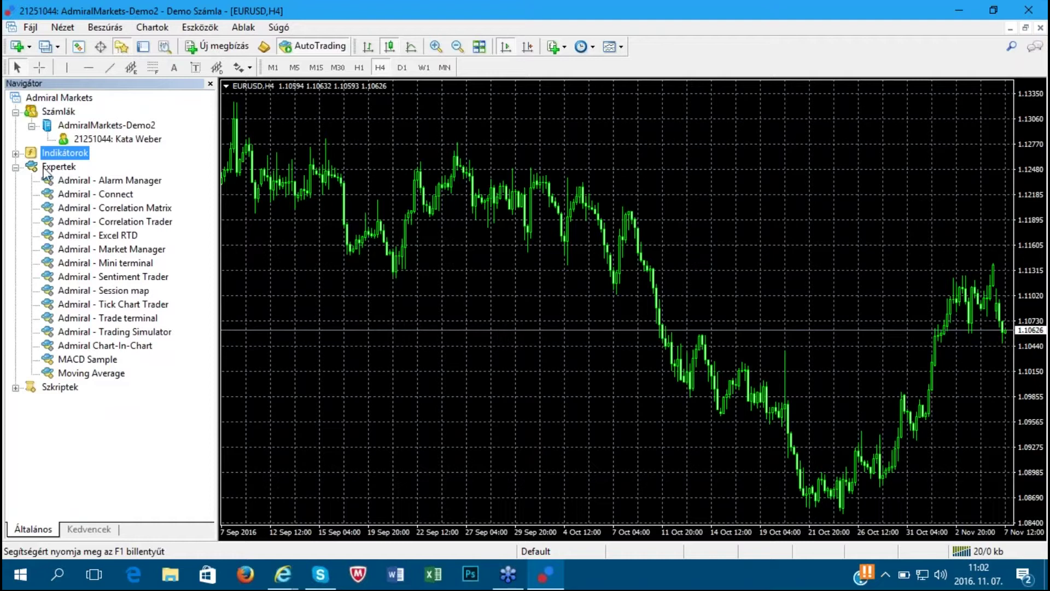
pyautogui.click(16, 168)
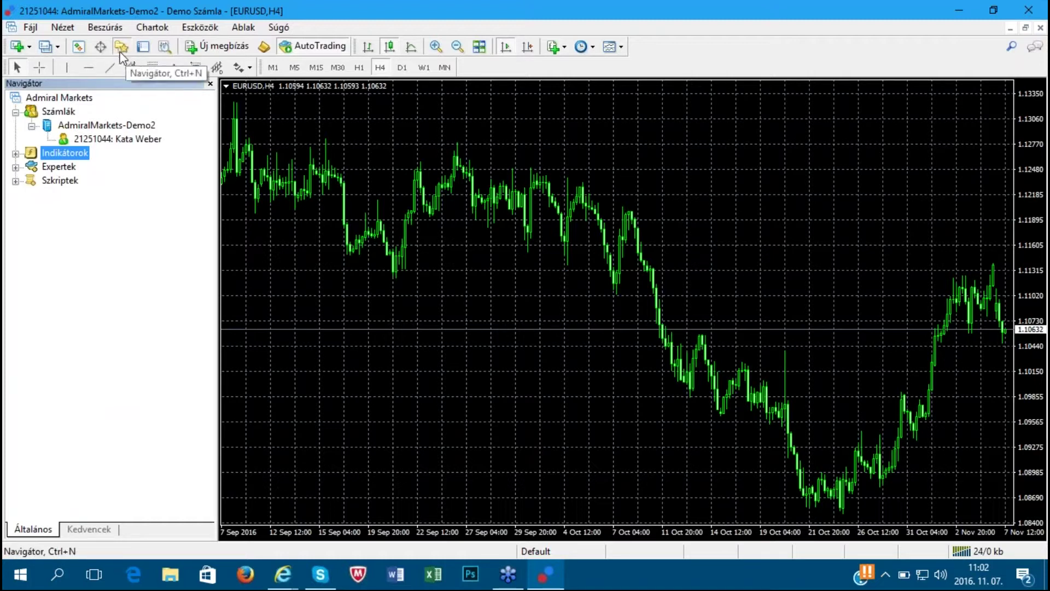
pyautogui.click(16, 153)
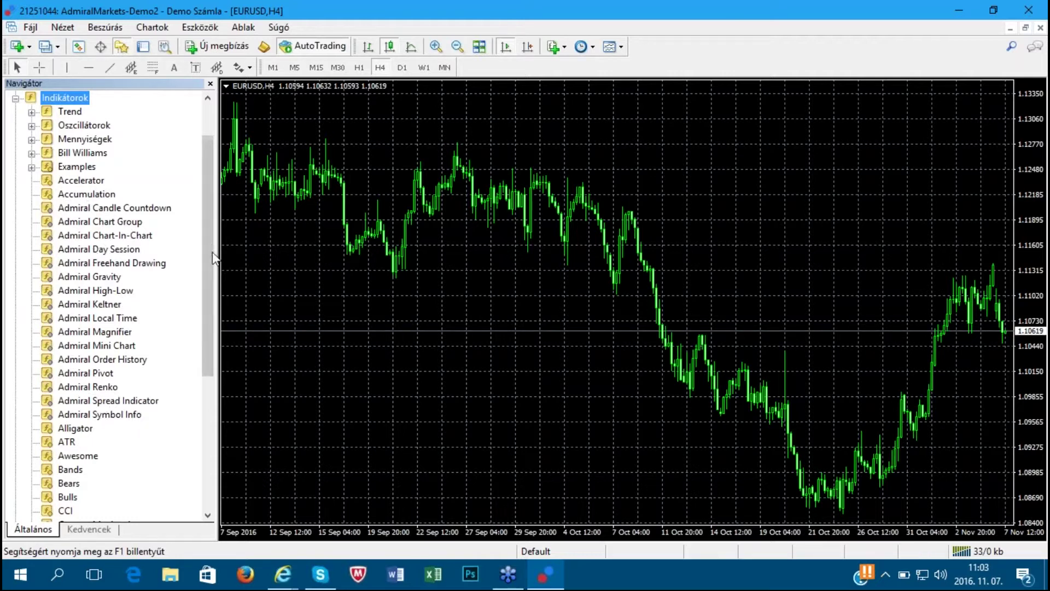
pyautogui.click(16, 99)
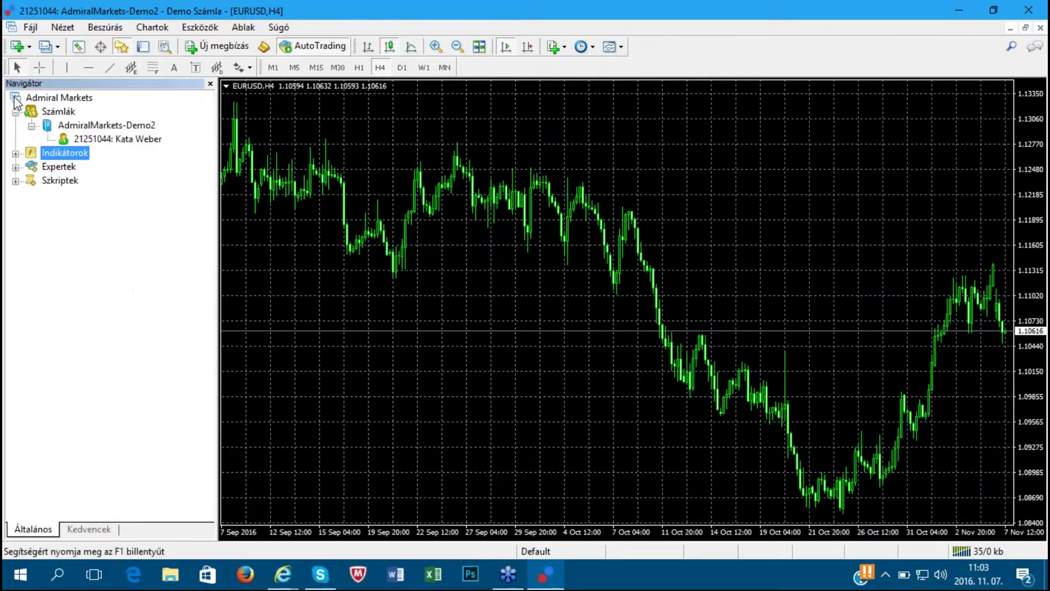
pyautogui.click(16, 168)
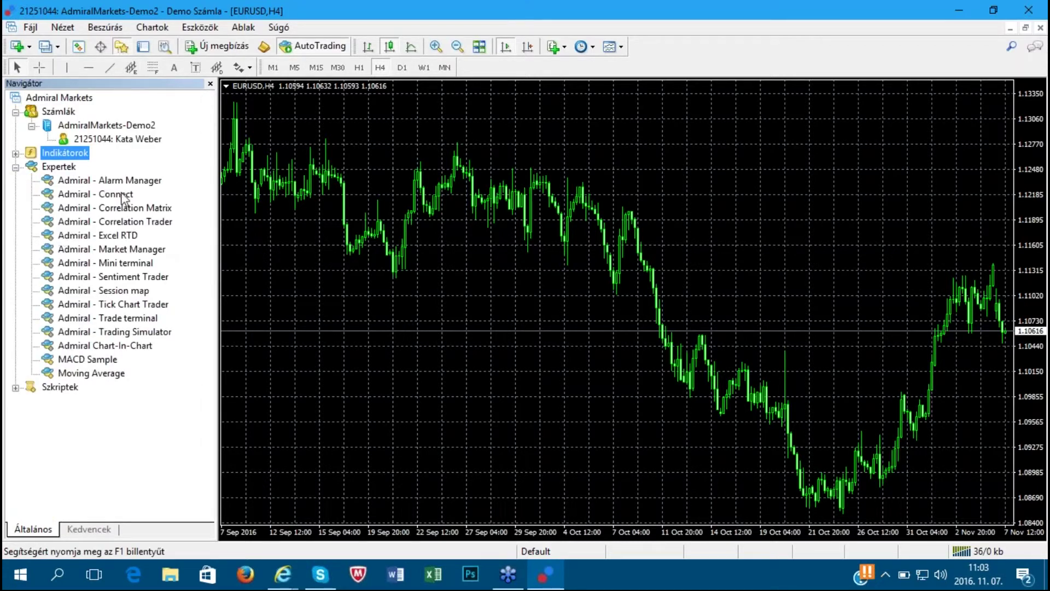